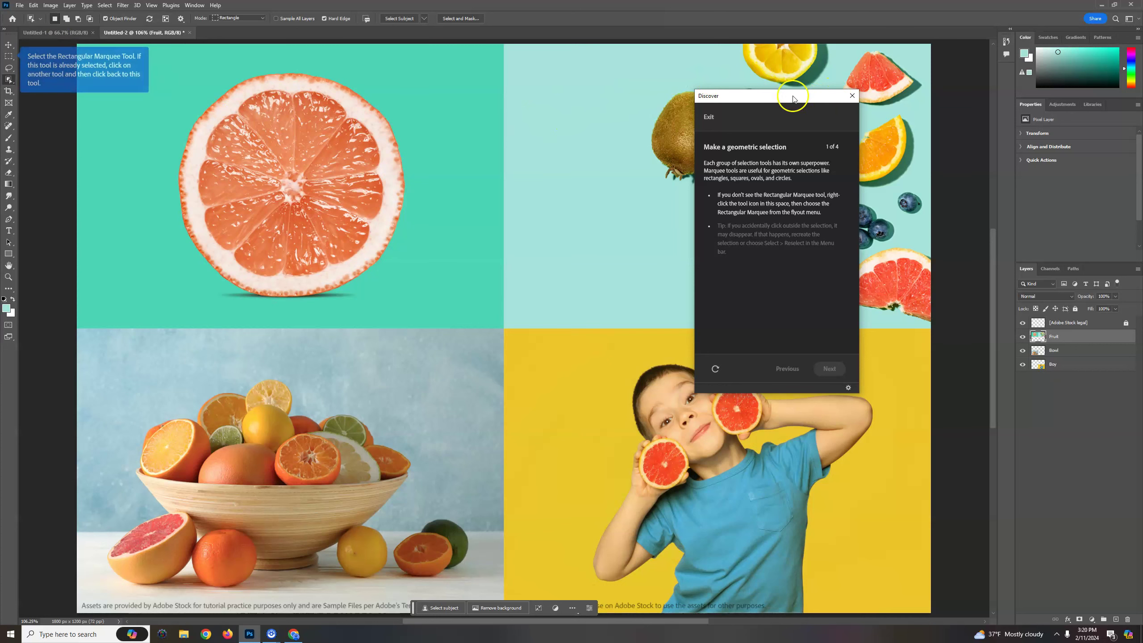
- Move the Discover panel out of the way and select the whole grapefruit image, including its green background, with the Rectangular Marquee tool
drag(774, 101, 898, 603)
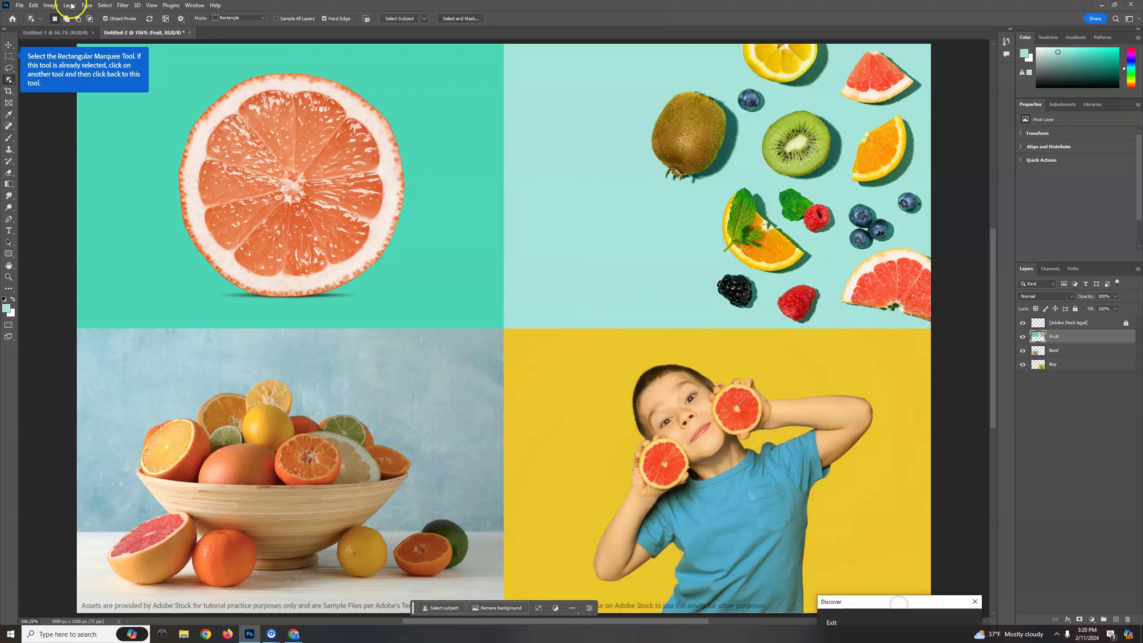
click(9, 56)
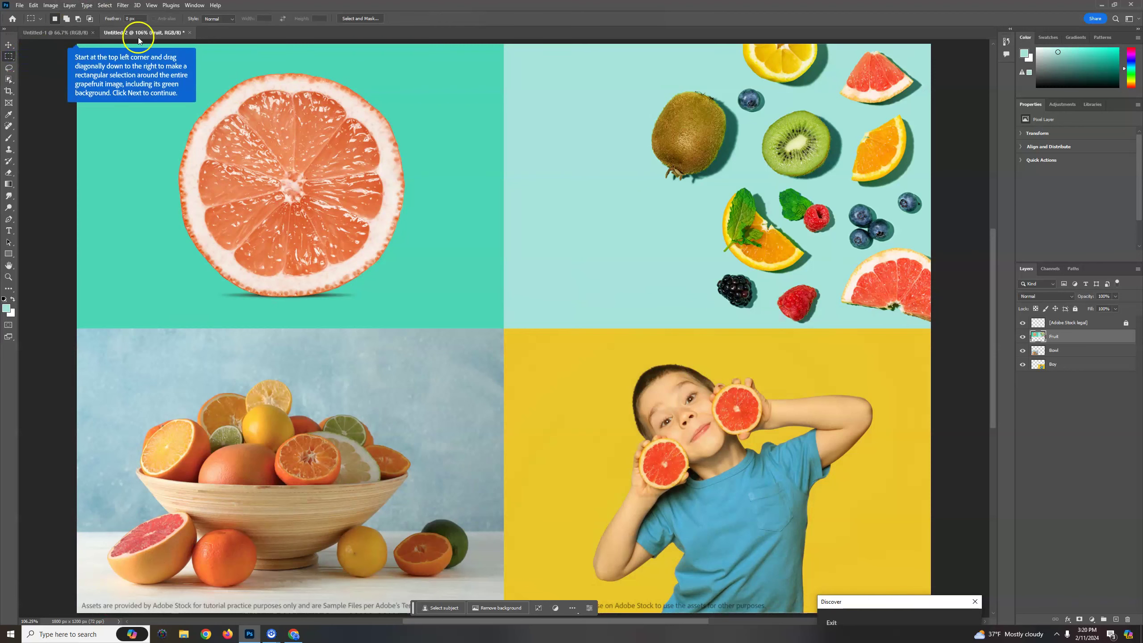
scroll(46, 51, up, 1)
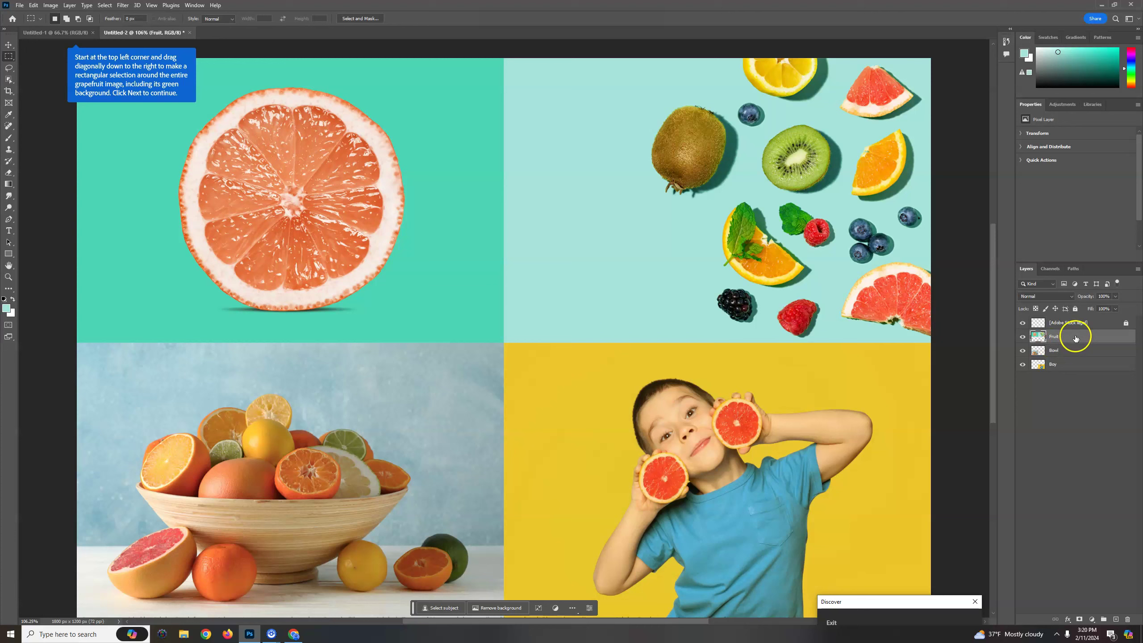
drag(65, 47, 504, 344)
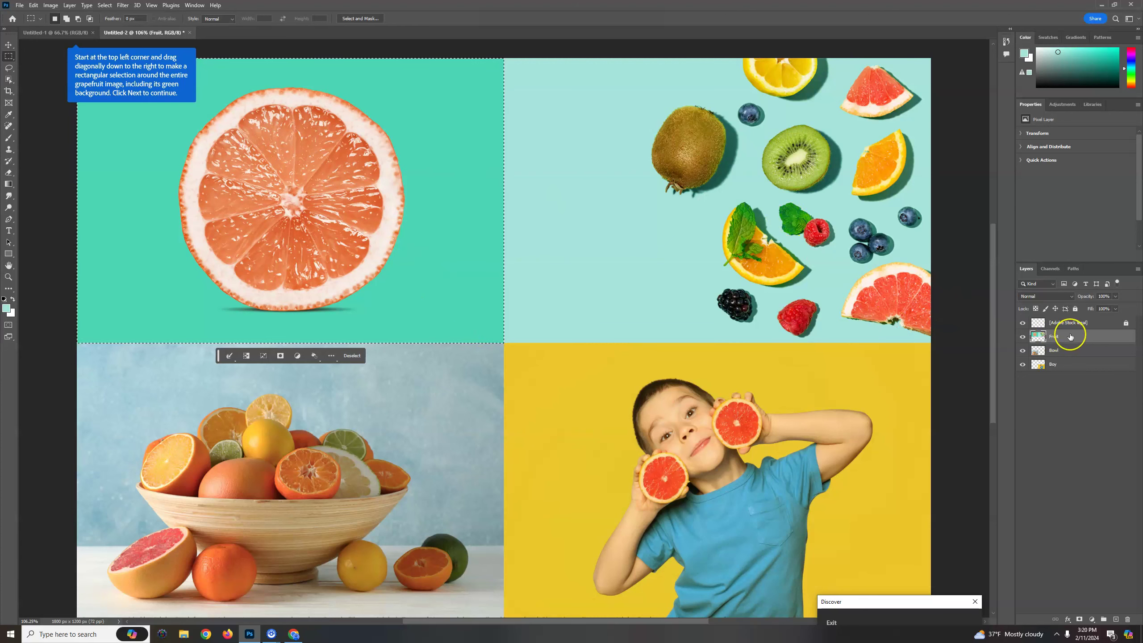
- Add a Hue/Saturation adjustment layer to the grapefruit selection with Hue +42 and Saturation +2
click(1062, 105)
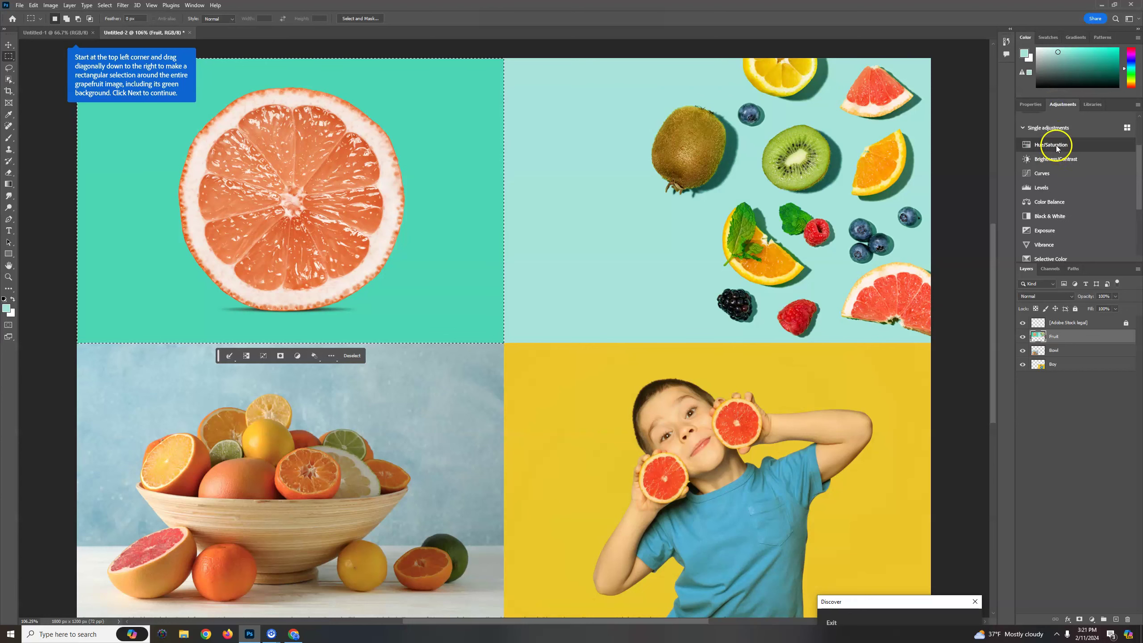
click(1051, 144)
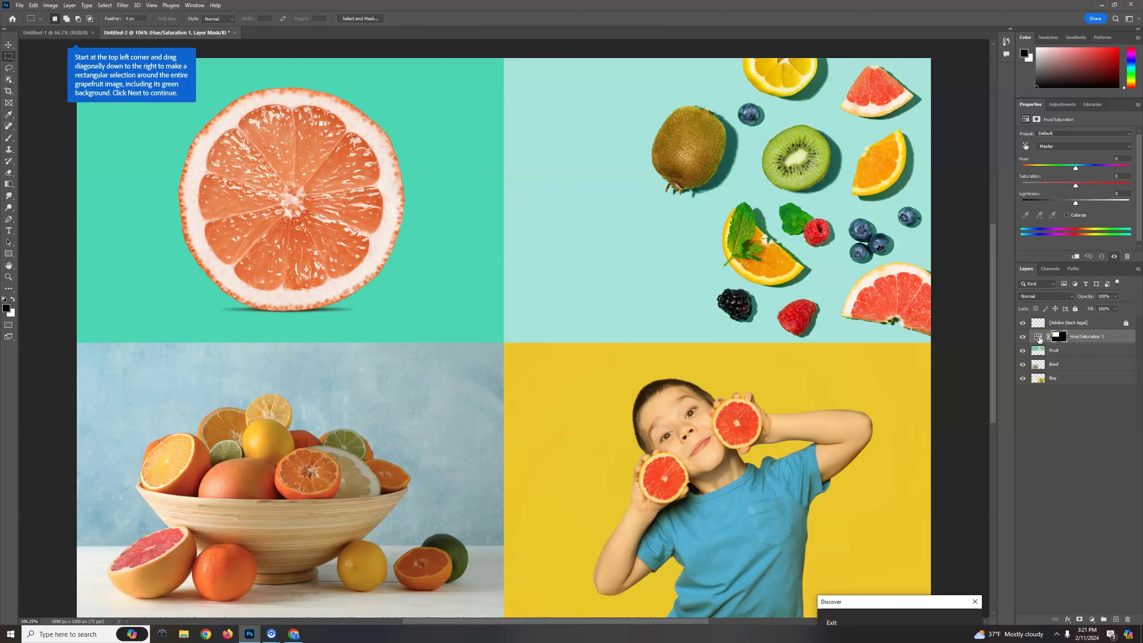
click(1039, 339)
drag(1076, 185, 1099, 168)
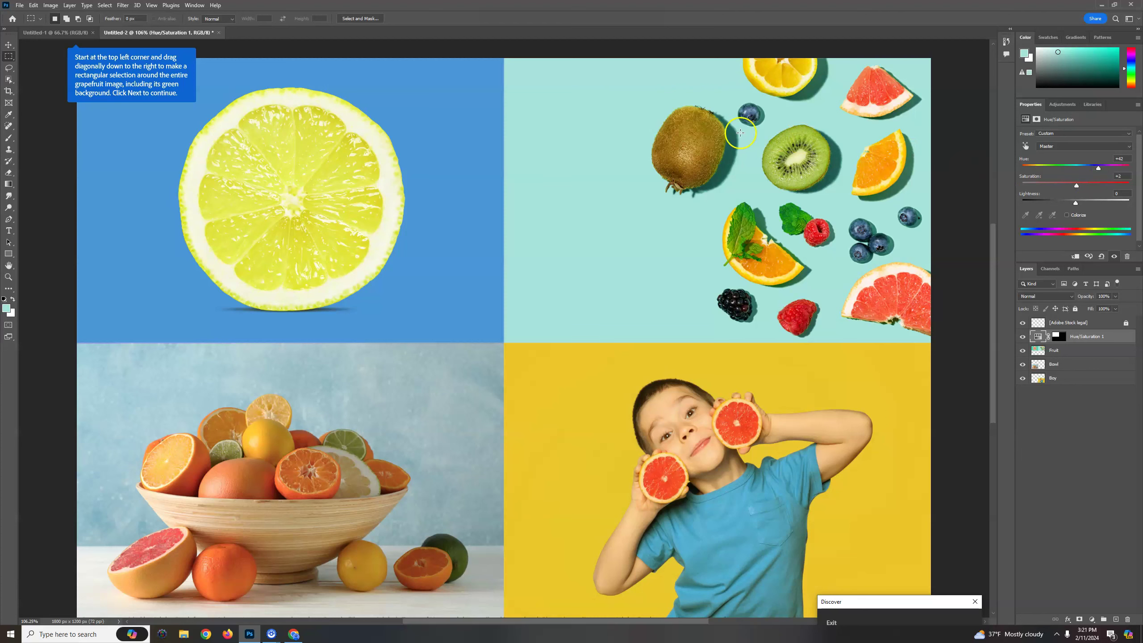
click(9, 69)
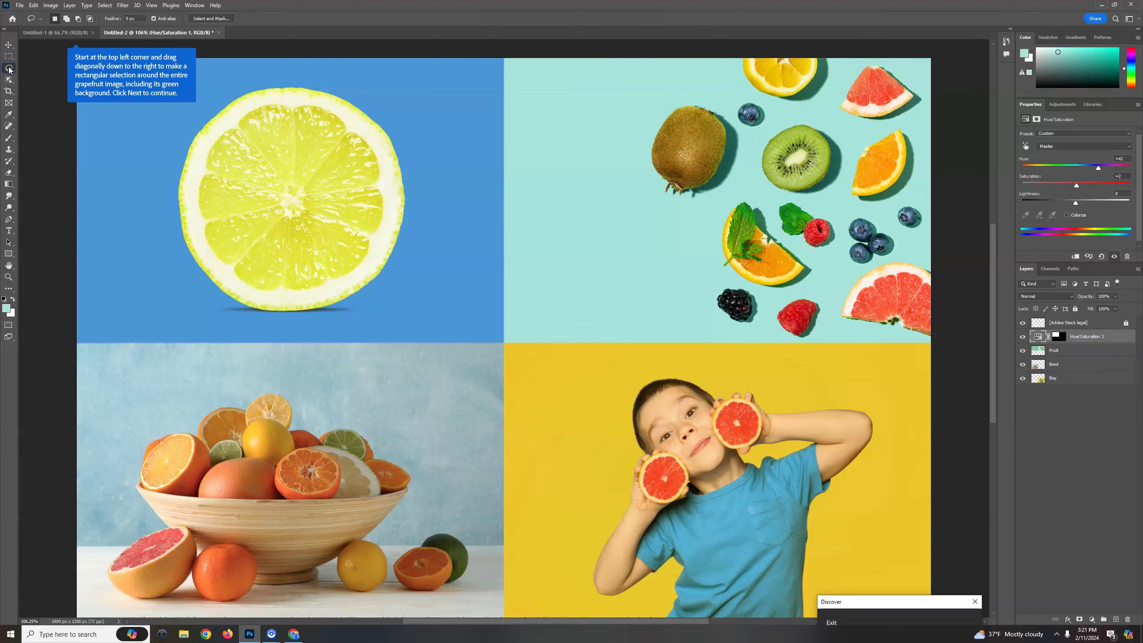
right_click(9, 68)
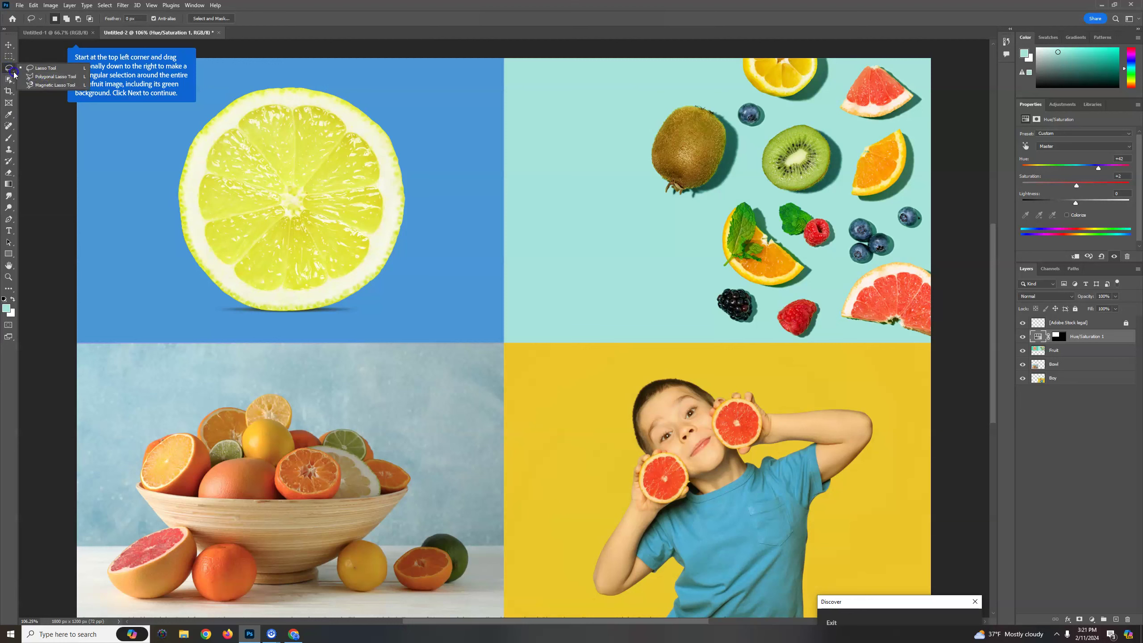
click(8, 60)
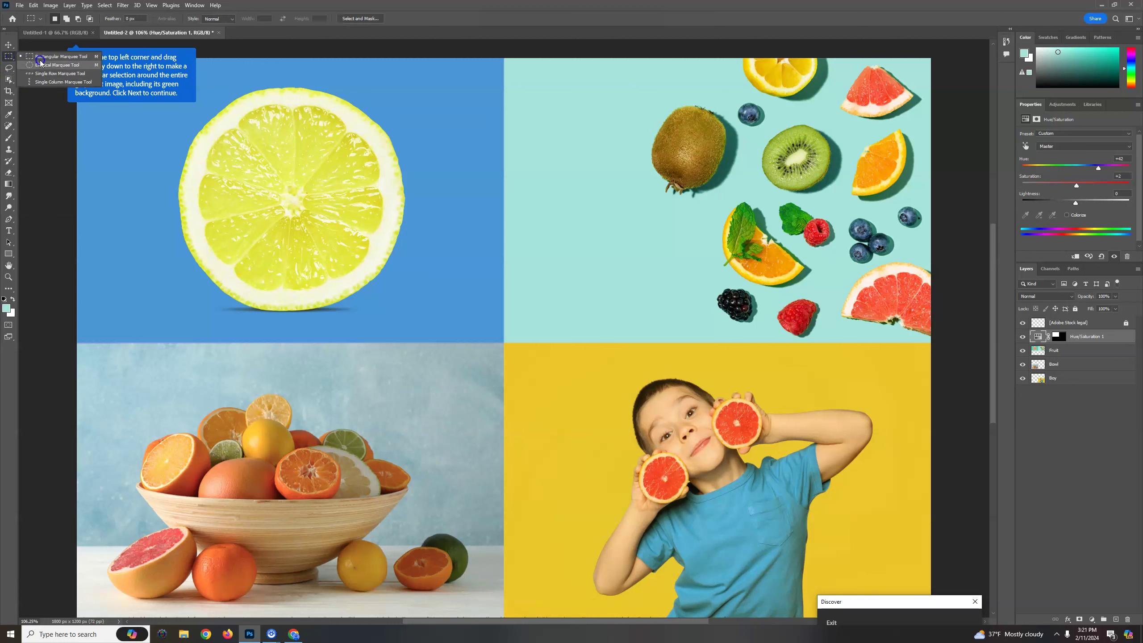
click(9, 81)
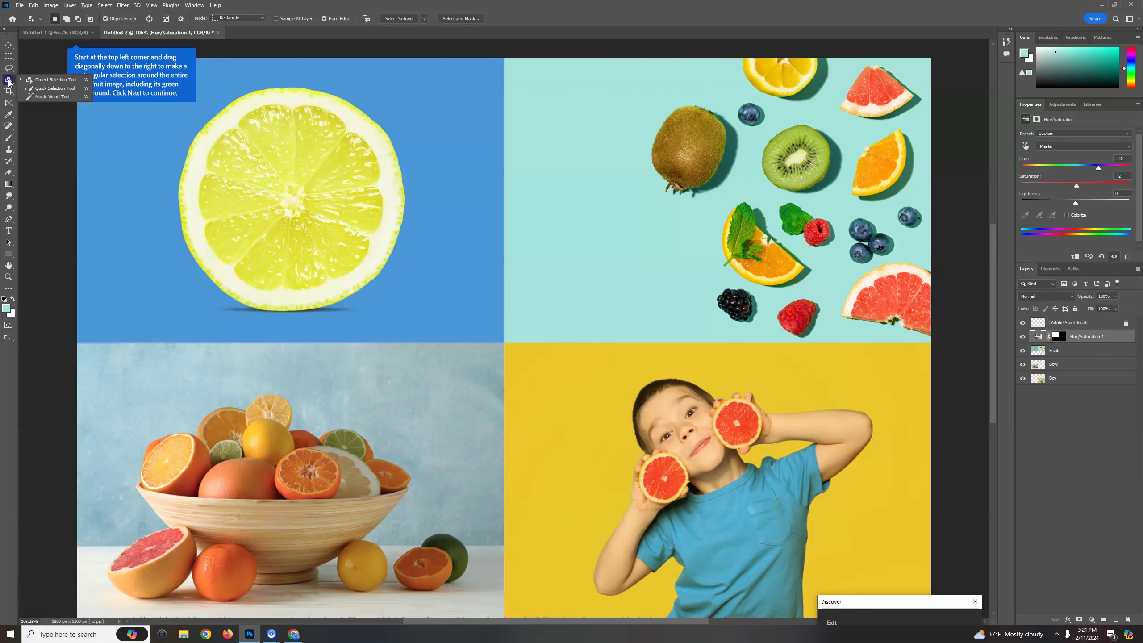
click(8, 70)
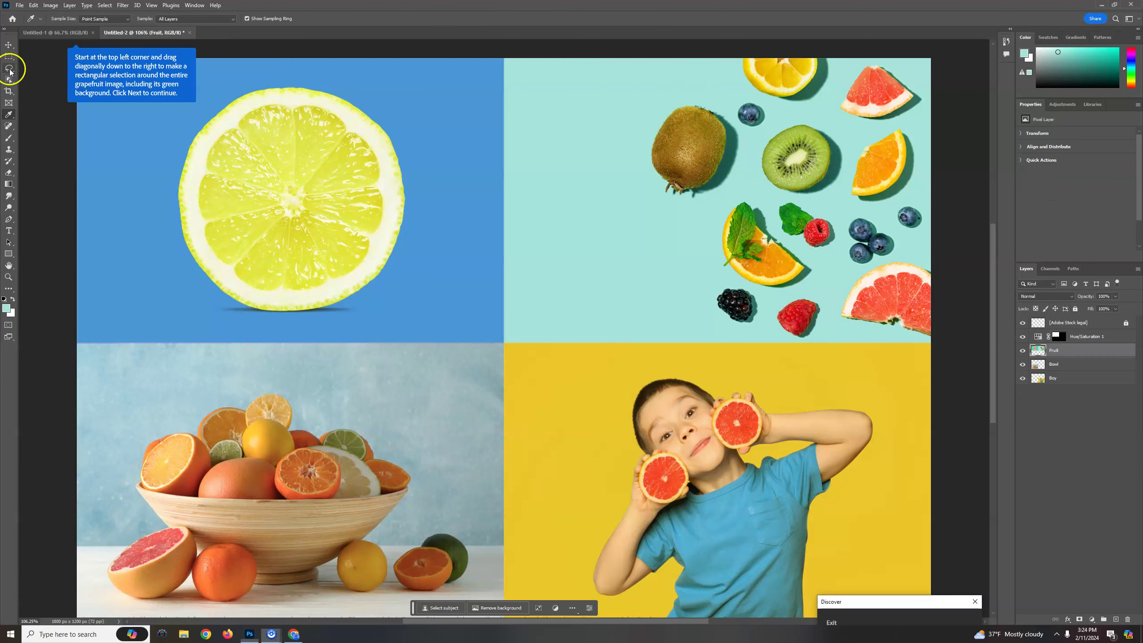
- On the Fruit layer, draw a loose freehand Lasso selection around the whole brown kiwi and its shadow
click(8, 68)
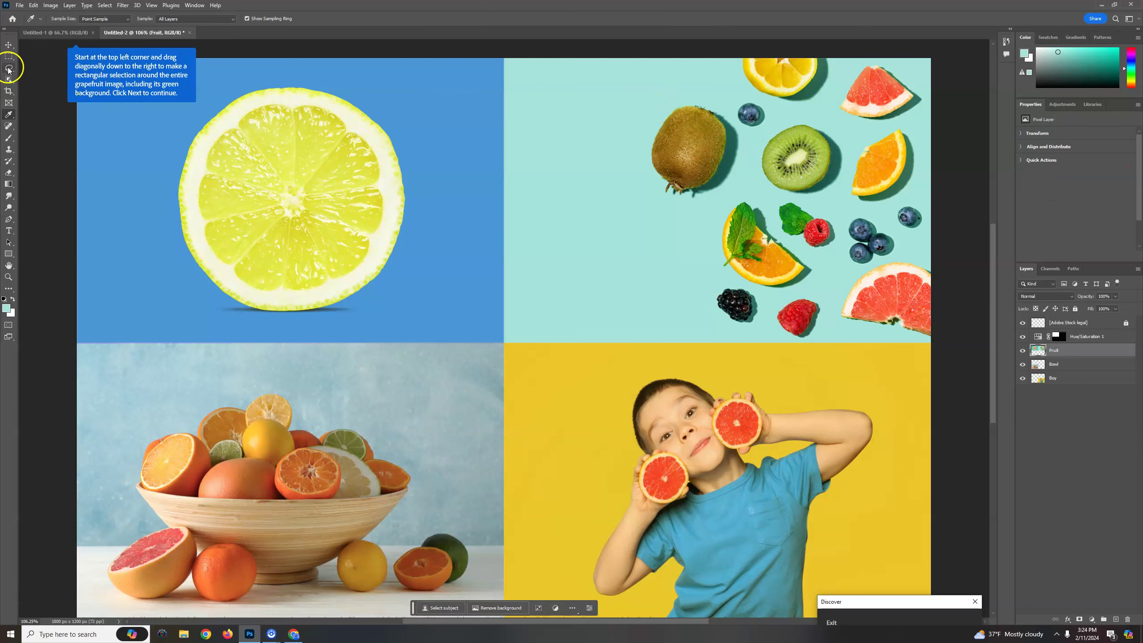
click(1071, 352)
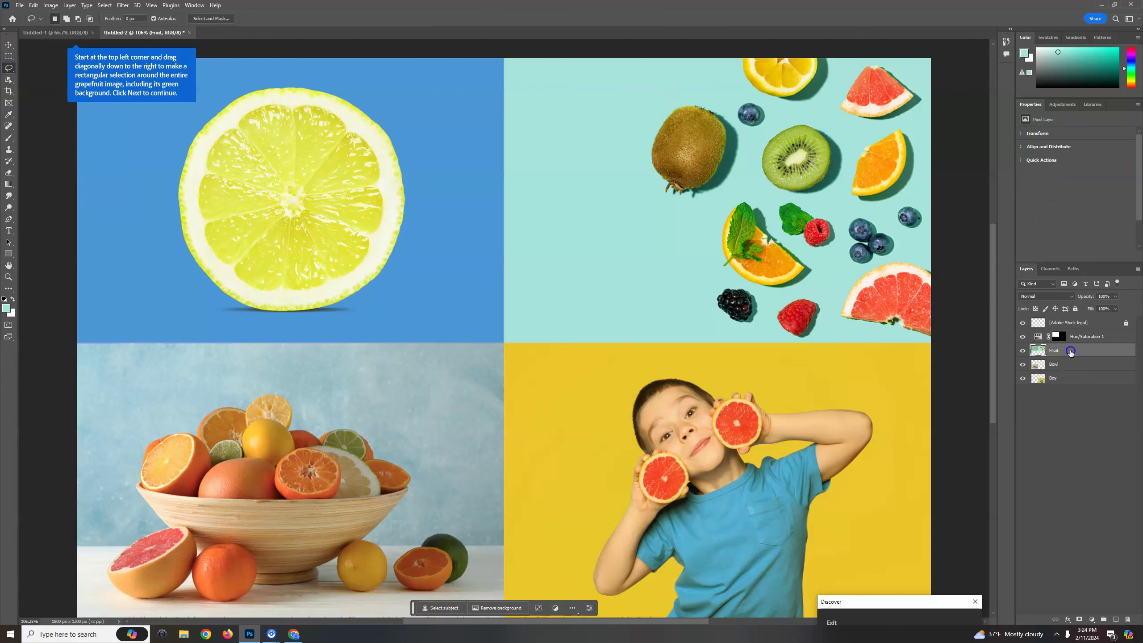
click(8, 69)
click(667, 101)
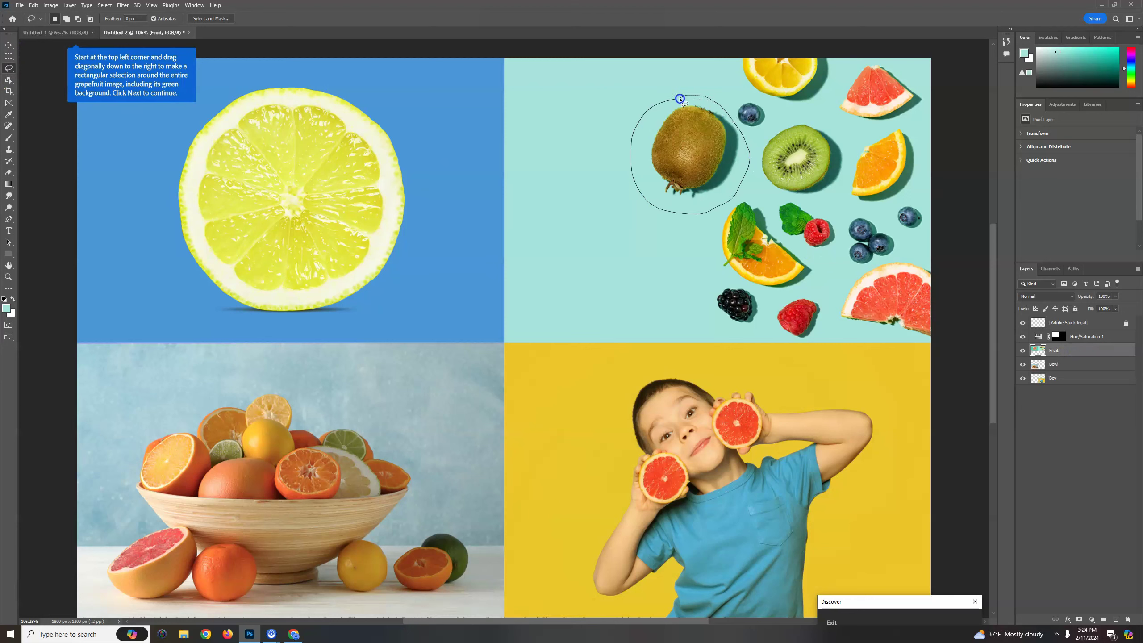
drag(680, 99, 674, 101)
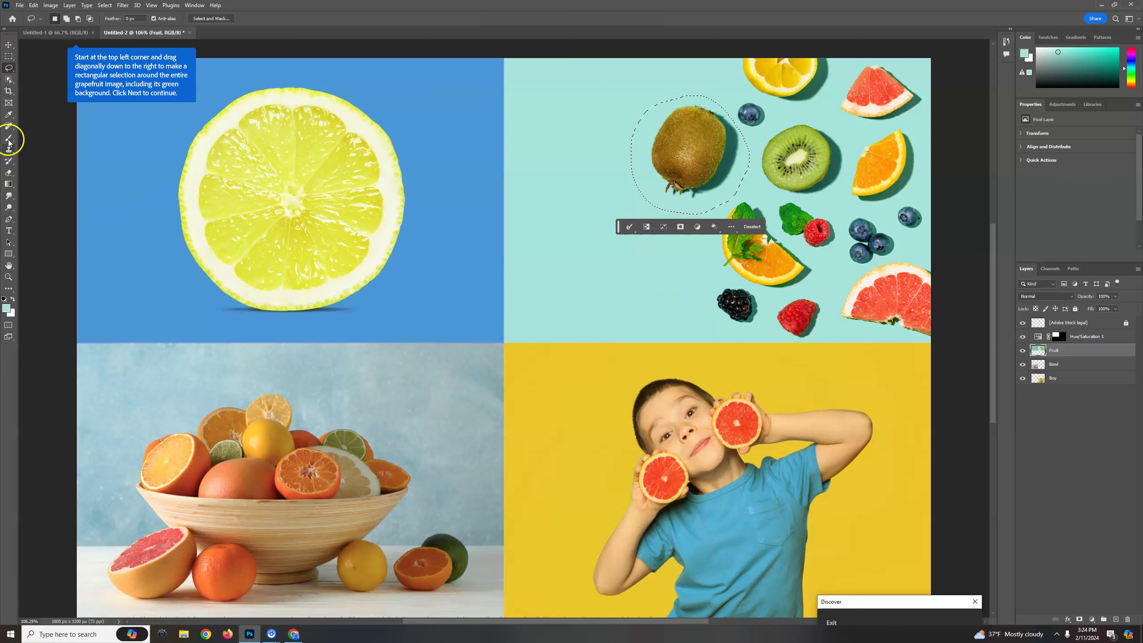
- Sample the light teal background beside the kiwi and fill the selected area with the Foreground Color
click(9, 115)
drag(647, 138, 647, 138)
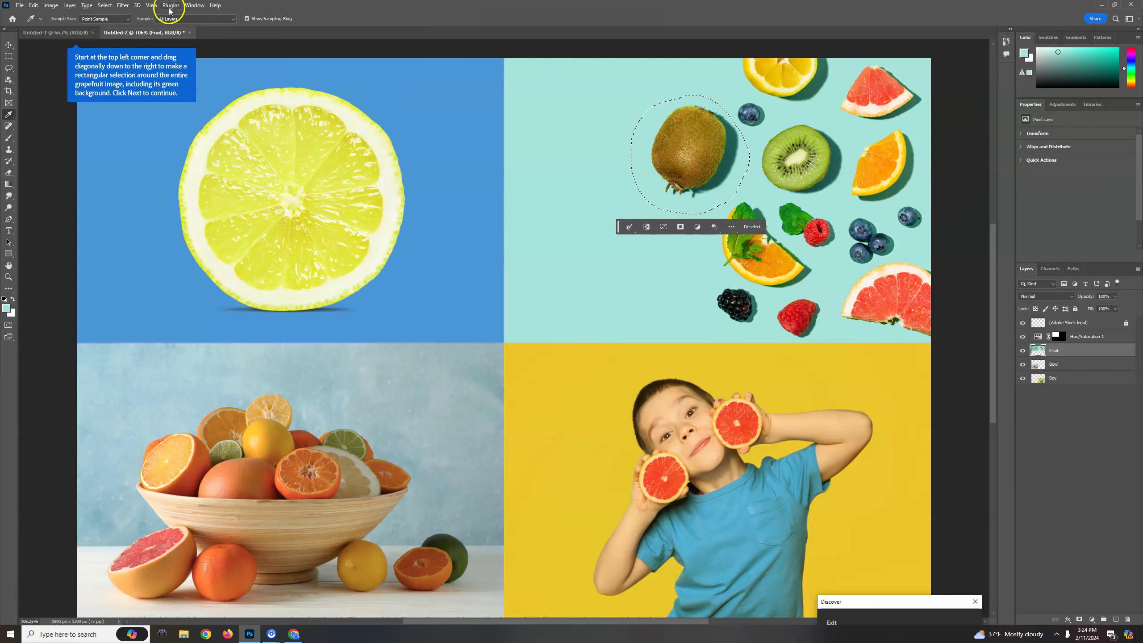
click(34, 4)
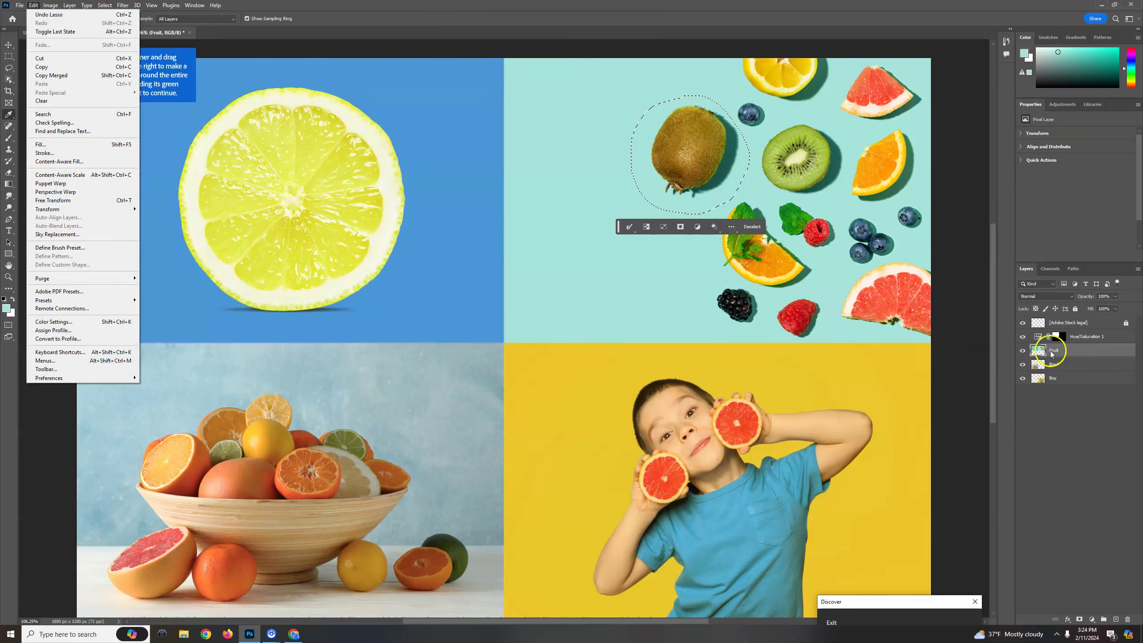
click(44, 145)
click(575, 173)
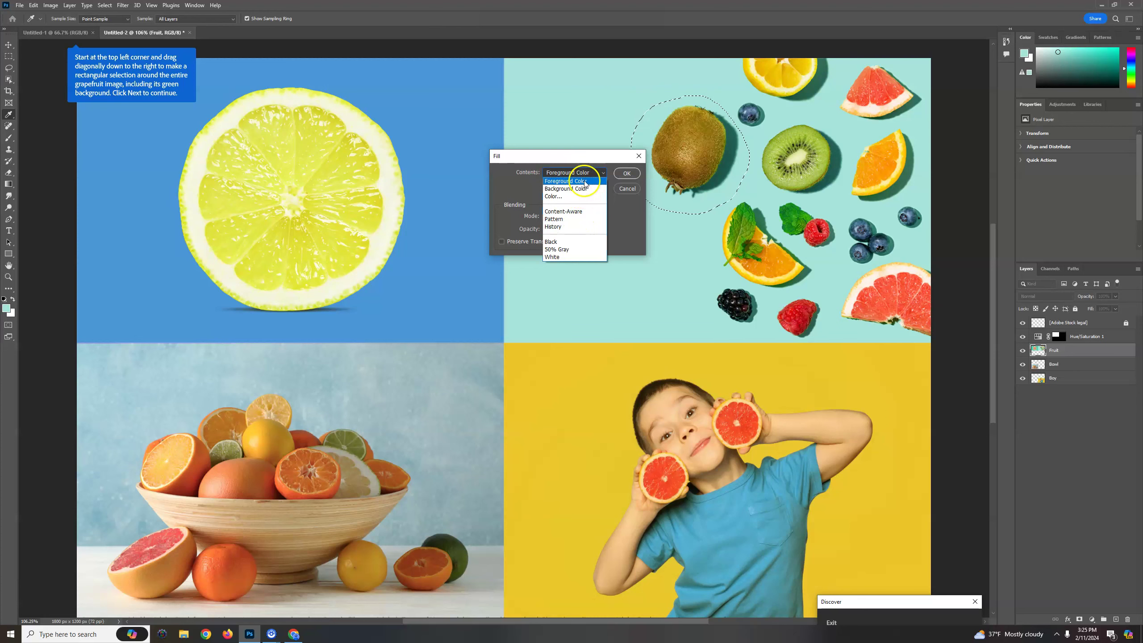
click(586, 182)
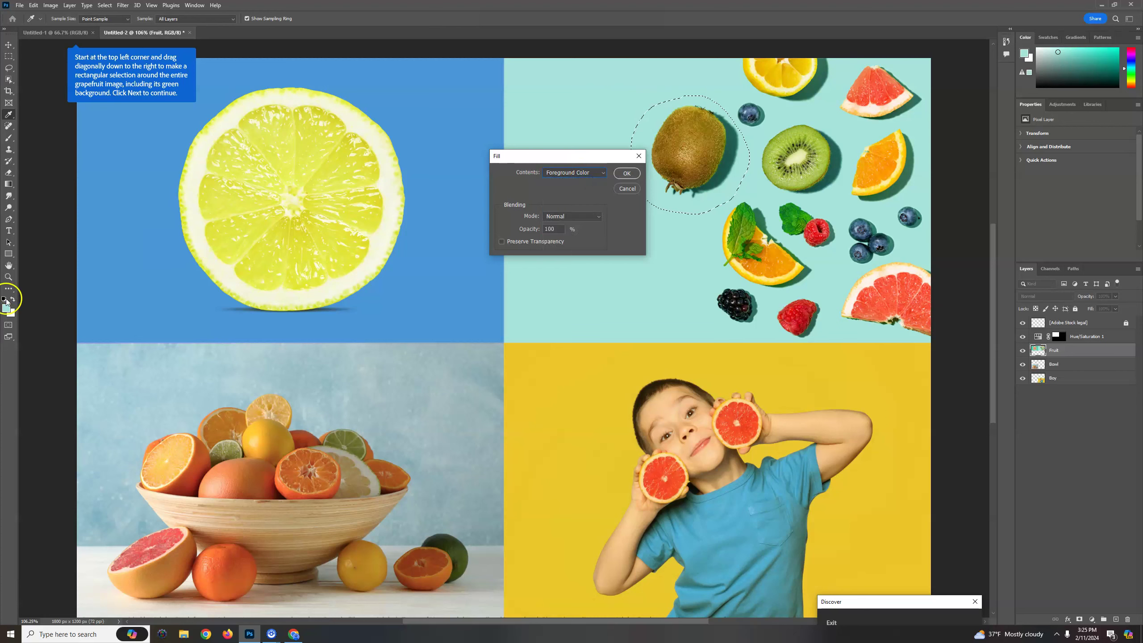
click(627, 173)
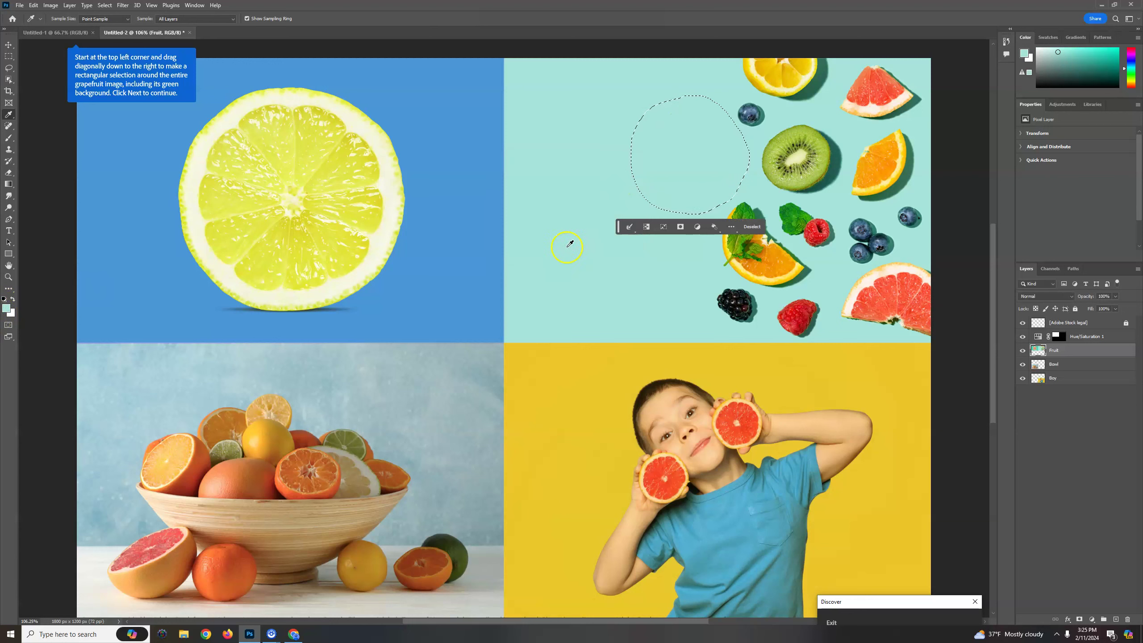
- Clear the selection over the filled area and switch to the Object Selection tool on the Bowl layer
click(11, 80)
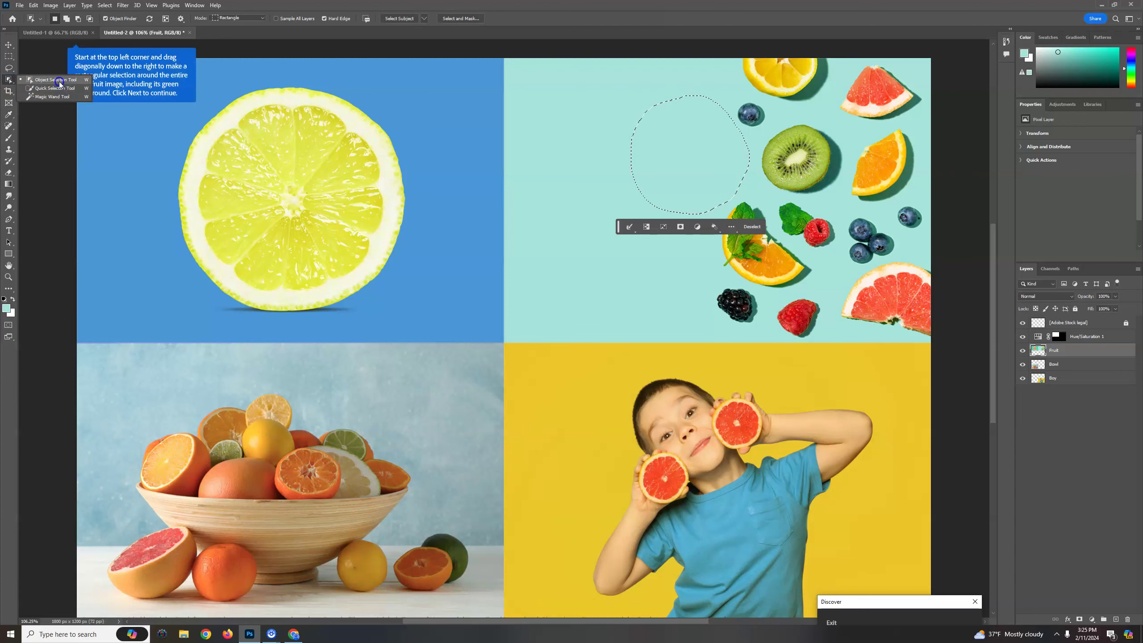
click(58, 82)
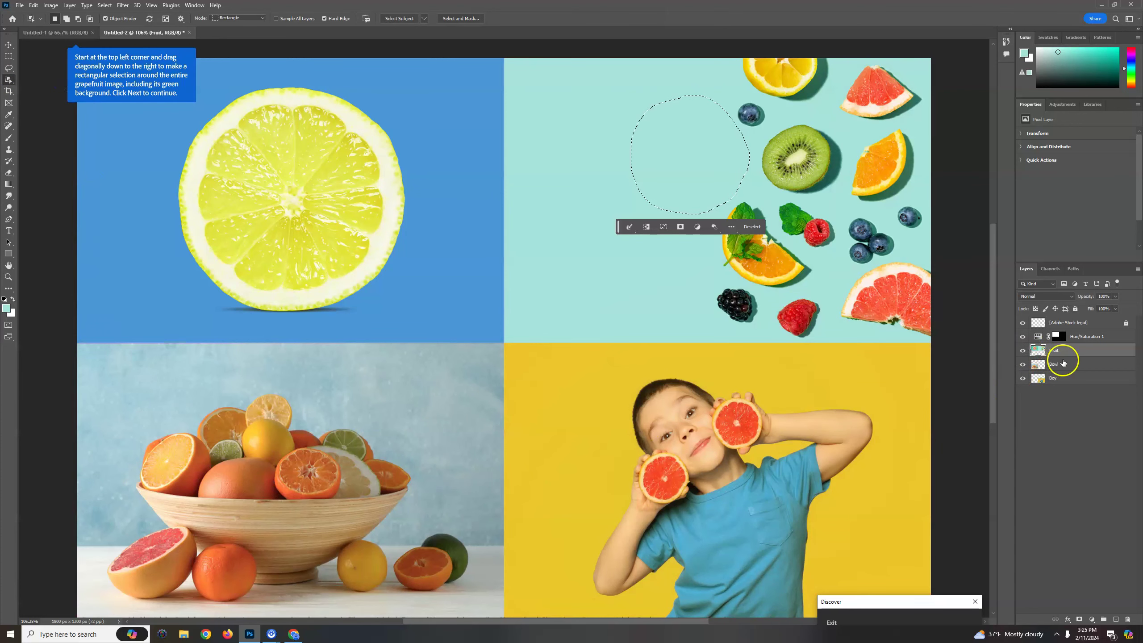
click(1064, 365)
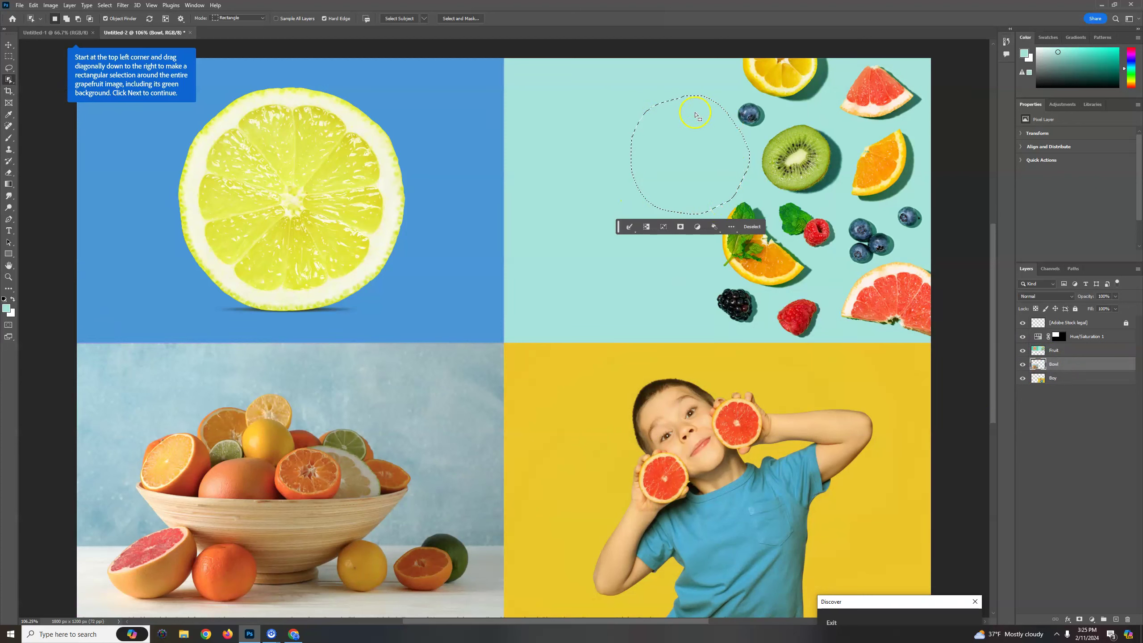
click(104, 5)
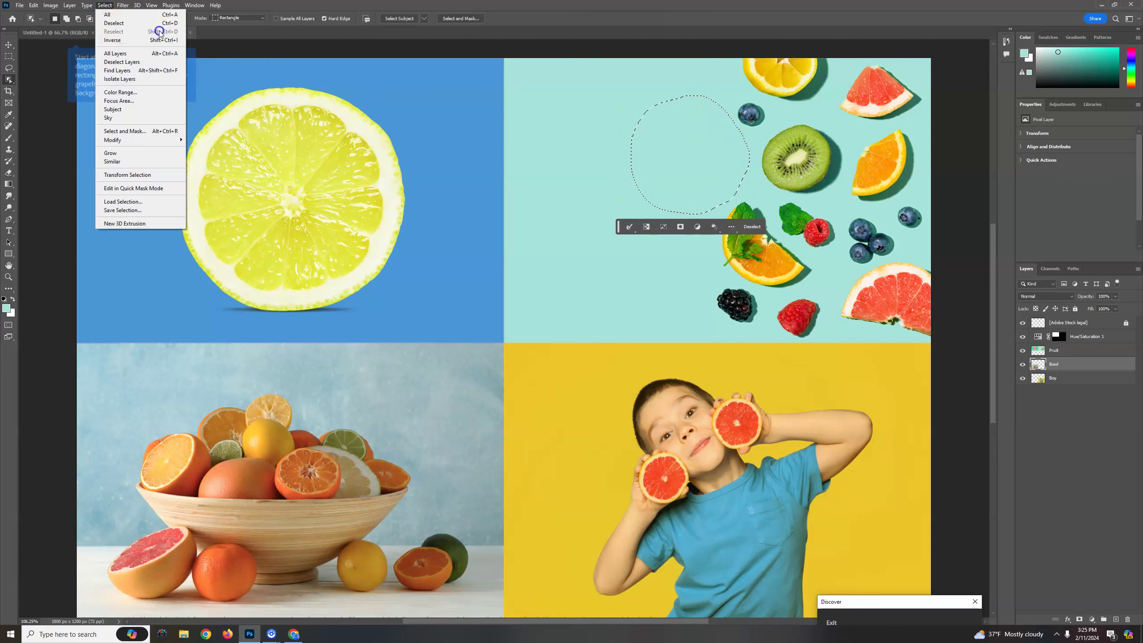
click(174, 22)
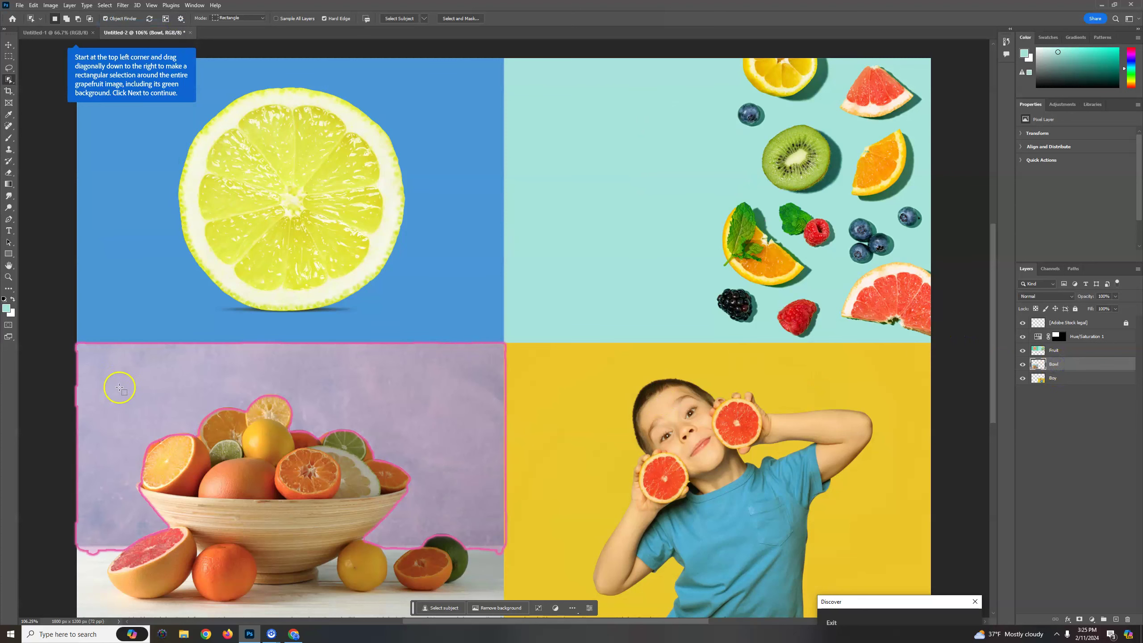
- Select the bowl of fruit as an object, then add the loose fruit on both sides of it to the selection
drag(120, 374, 421, 503)
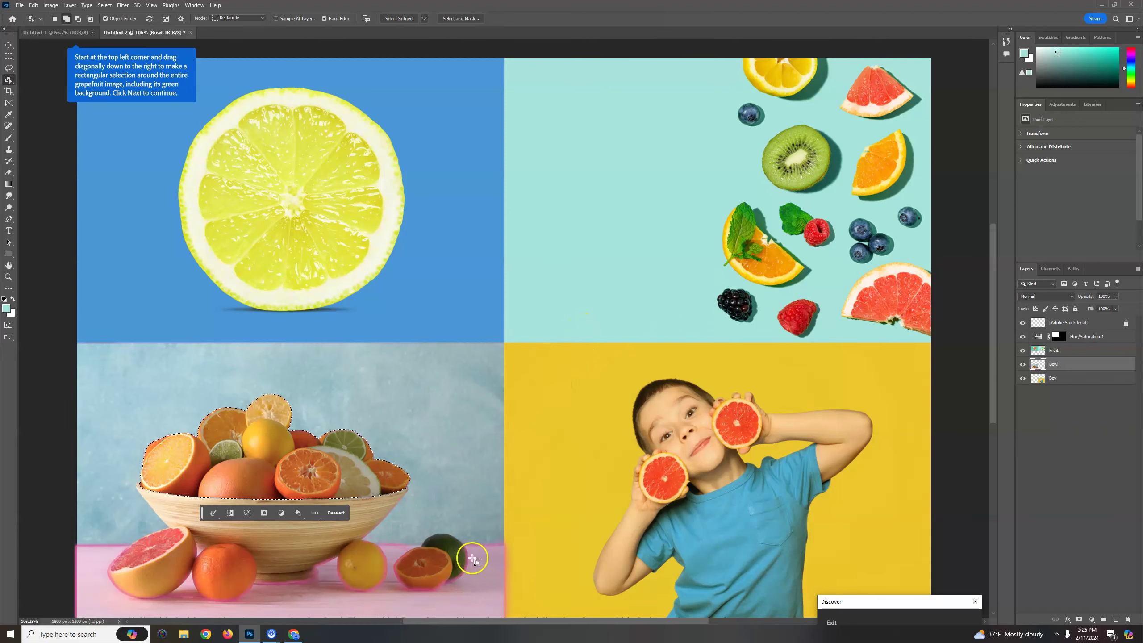
drag(335, 526, 486, 595)
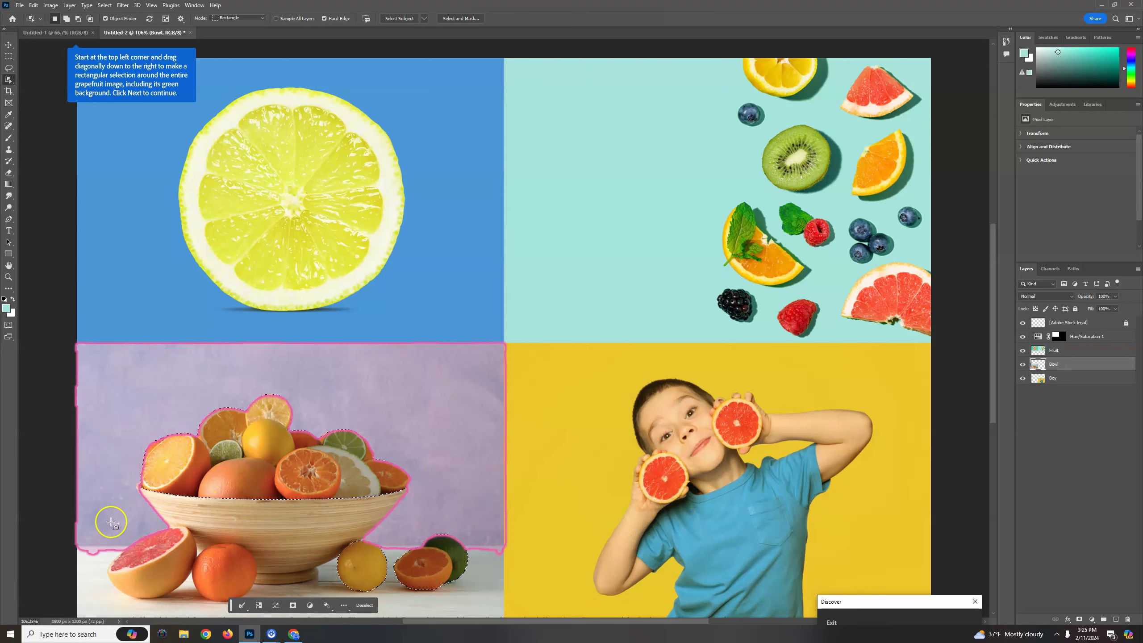
drag(95, 523, 272, 598)
click(716, 398)
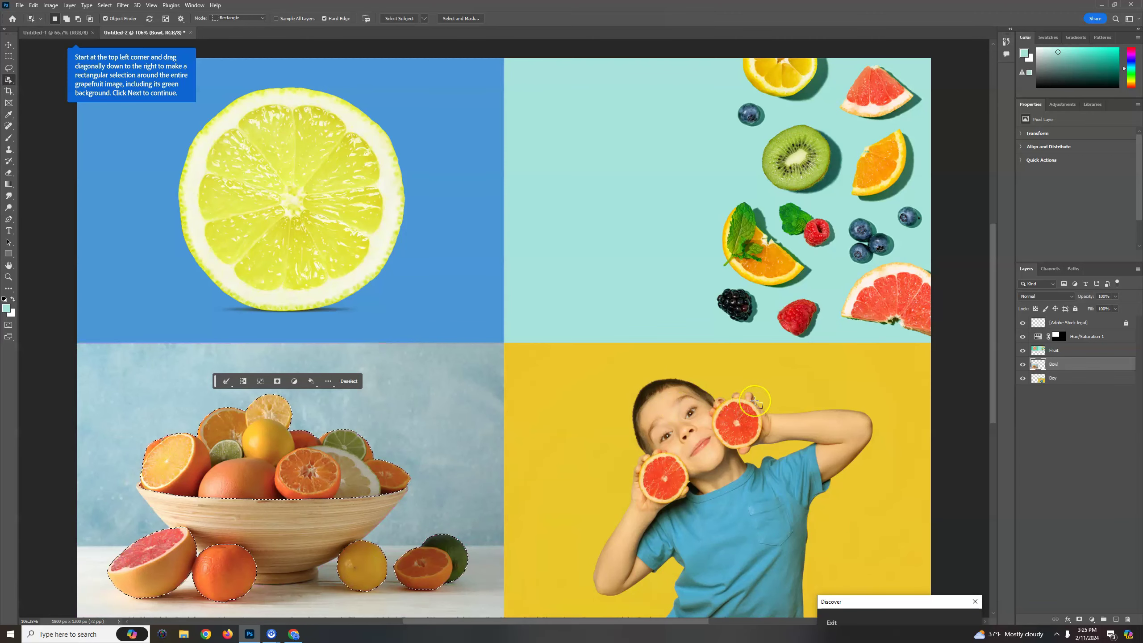
click(490, 535)
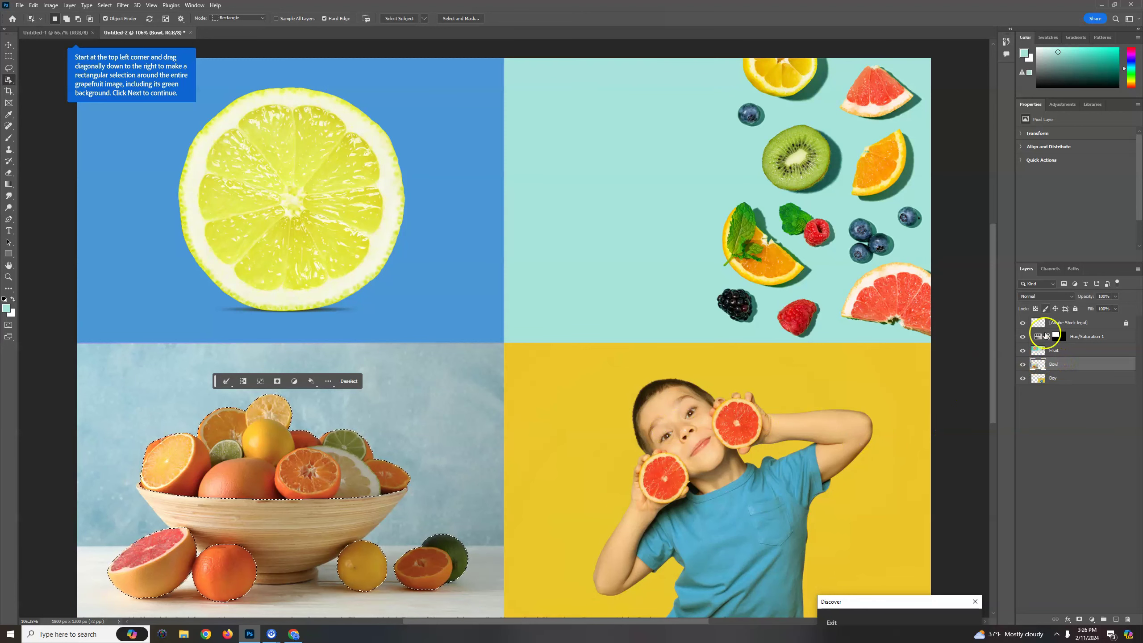
- Add a Brightness/Contrast adjustment layer to the selected bowl and fruit and raise the Brightness to 29
click(1062, 104)
click(1052, 160)
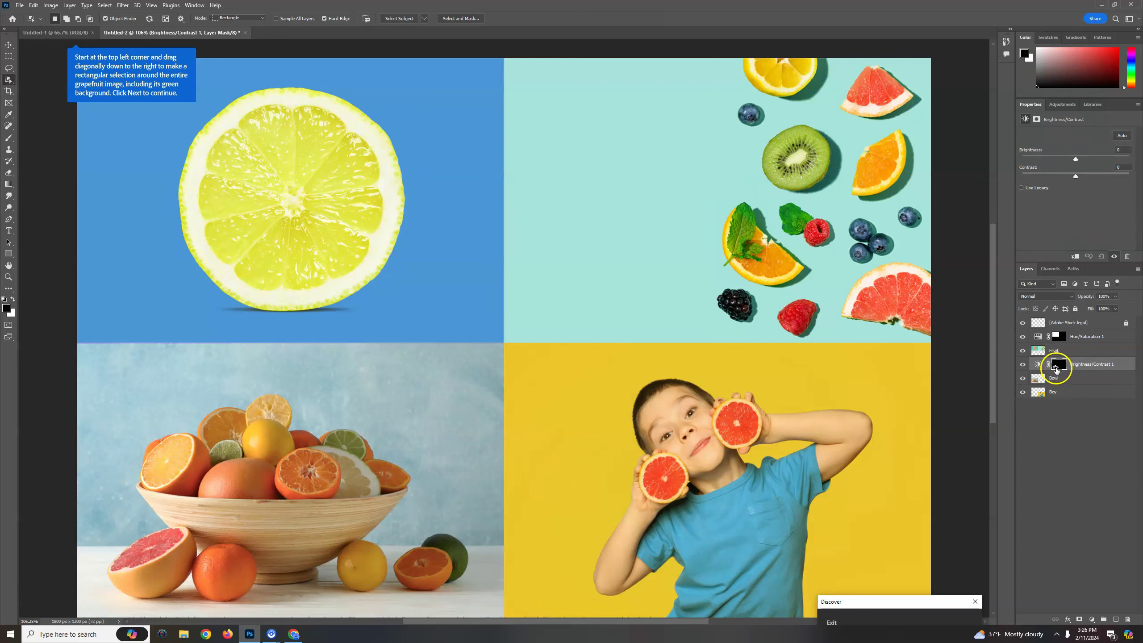
drag(1056, 369, 1041, 382)
mouse_move(1075, 159)
mouse_down()
mouse_move(1124, 159)
mouse_move(1024, 159)
mouse_move(1098, 159)
mouse_move(1038, 160)
mouse_move(1082, 159)
mouse_up()
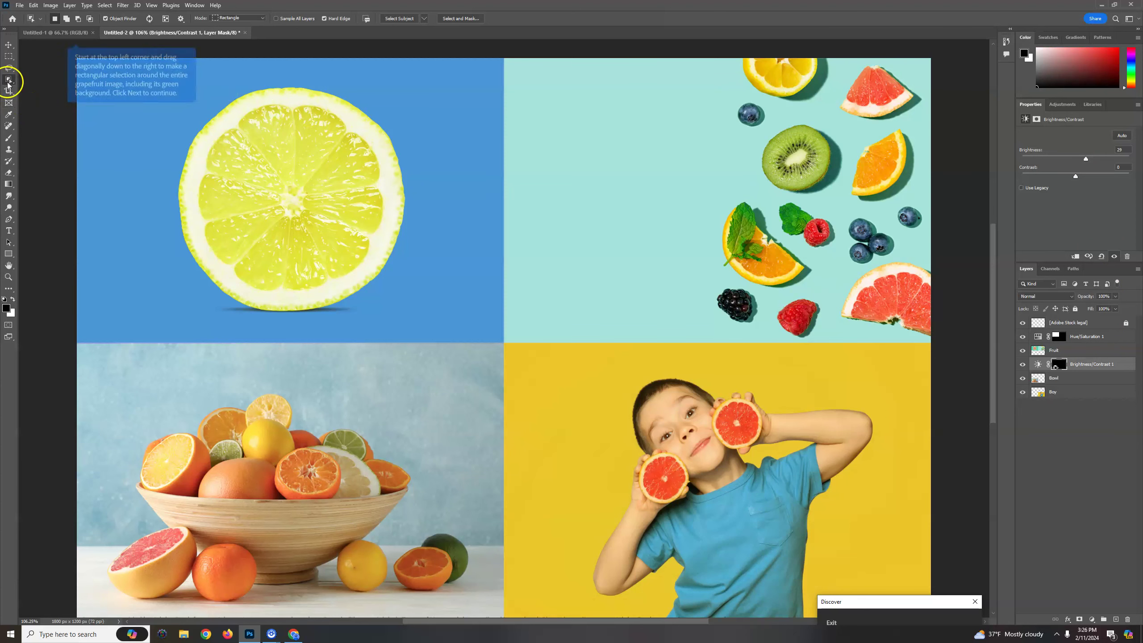
- Select the yellow background around the child on the Boy layer with the Magic Wand tool
click(1071, 391)
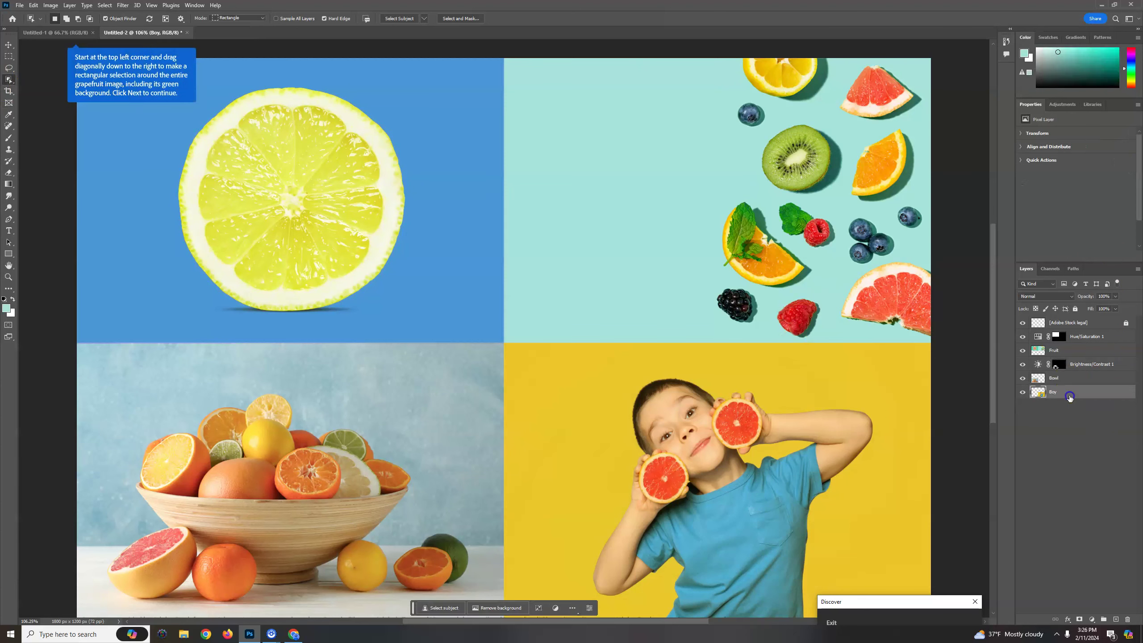
right_click(10, 80)
drag(12, 82, 48, 96)
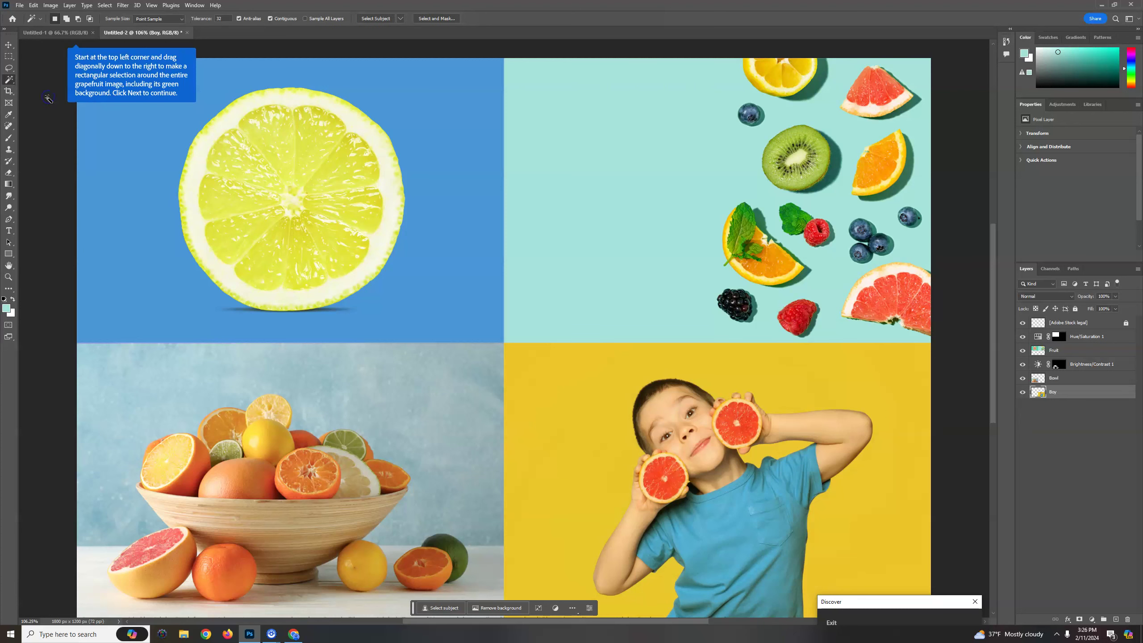
click(841, 374)
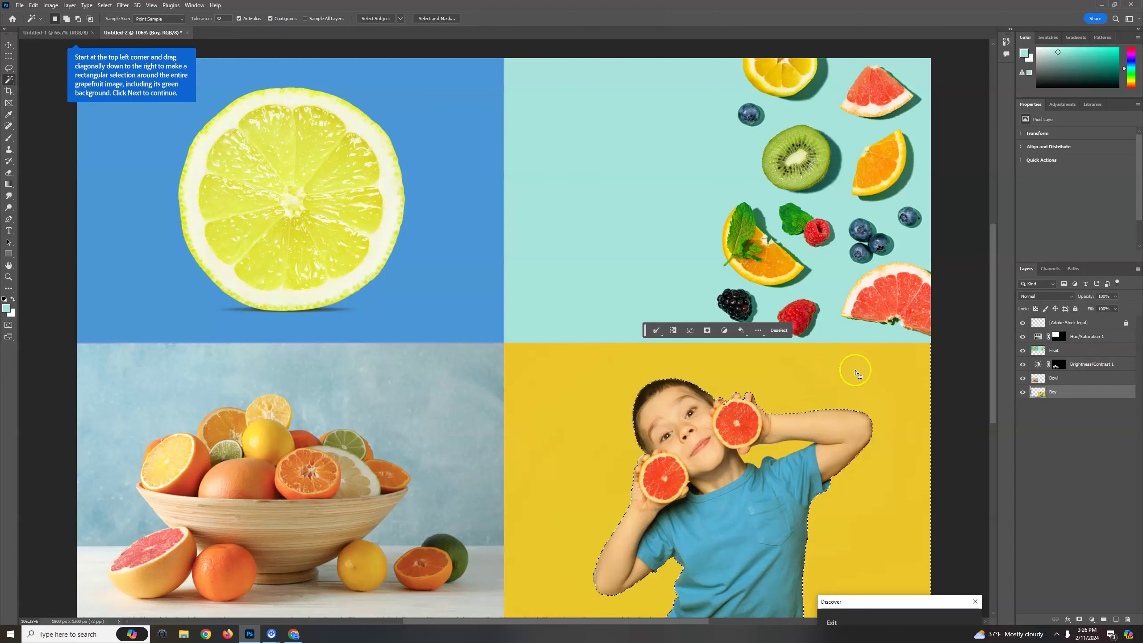
- Clear the yellow background selection and select the child on the Boy layer with the Subject selection command
click(780, 450)
click(796, 410)
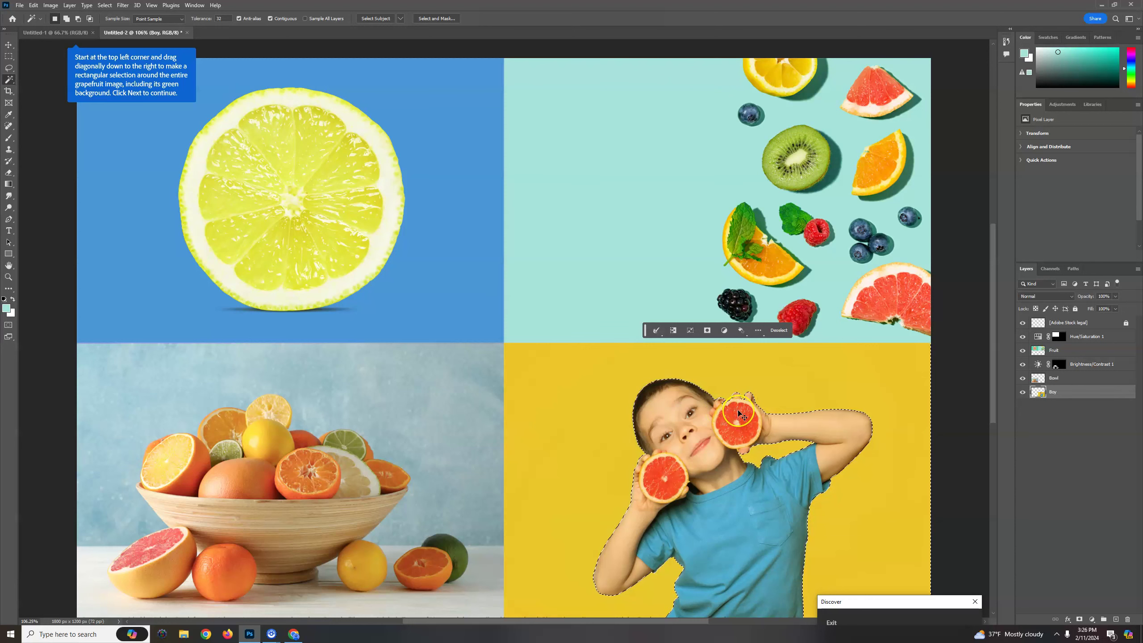
key(ctrl+d)
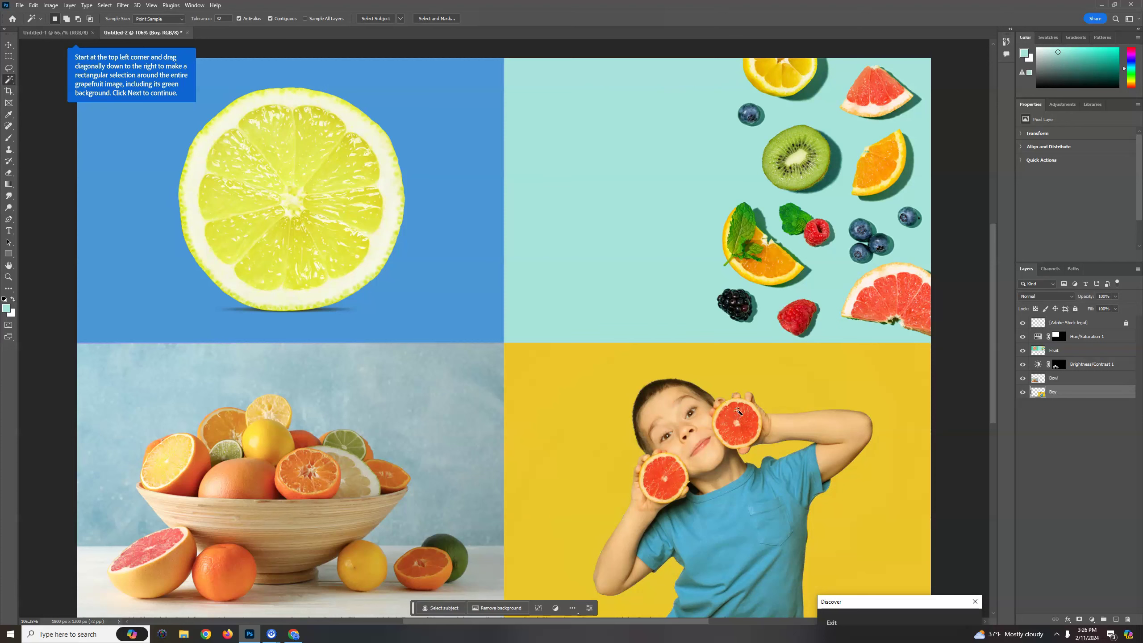
click(104, 5)
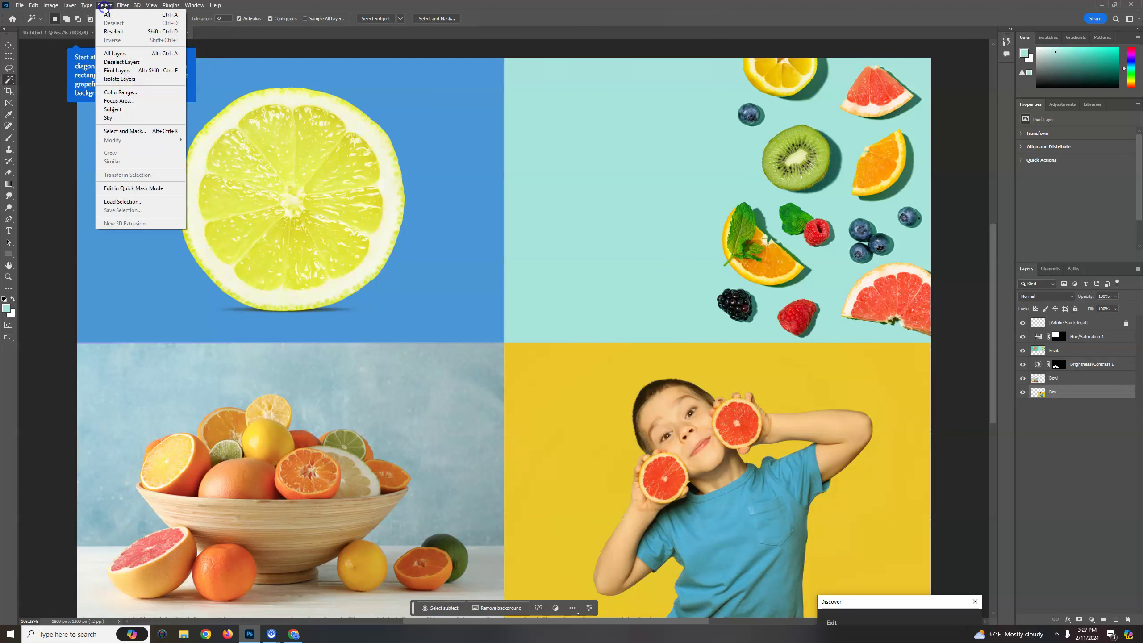
click(125, 113)
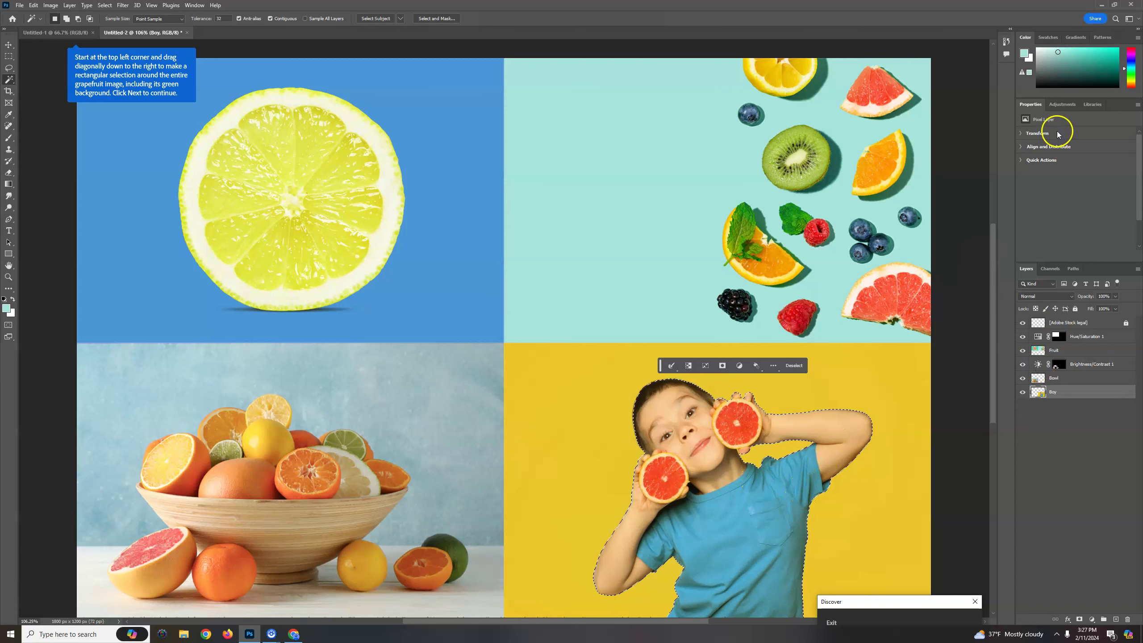
- Add a Color Balance adjustment layer to the selected child and shift the Yellow–Blue midtones to about +34
click(1062, 105)
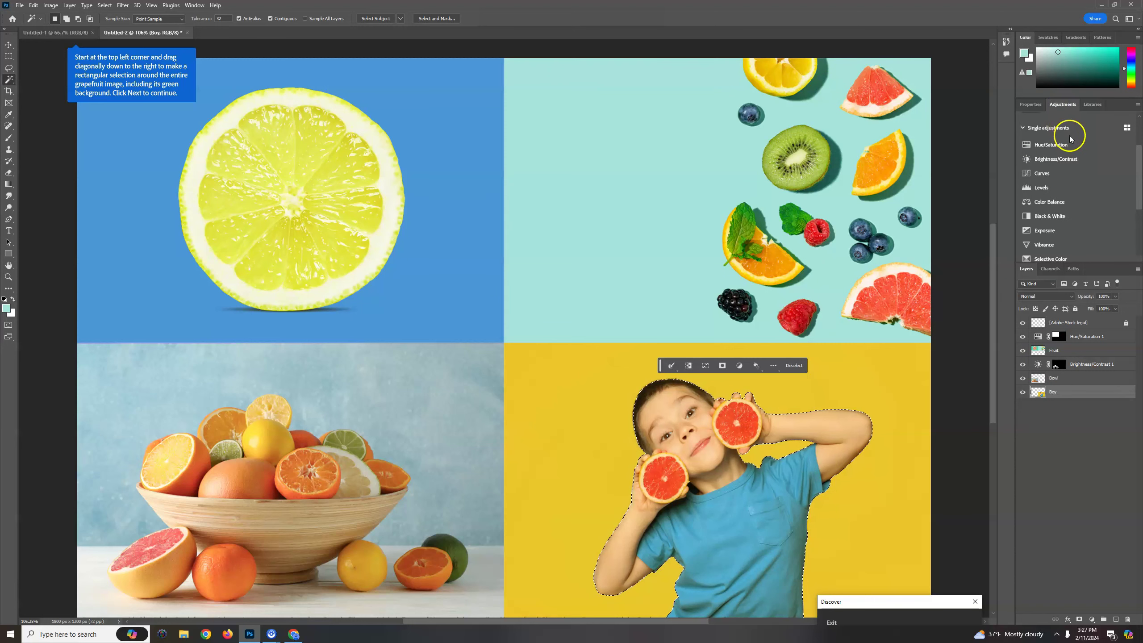
click(1061, 201)
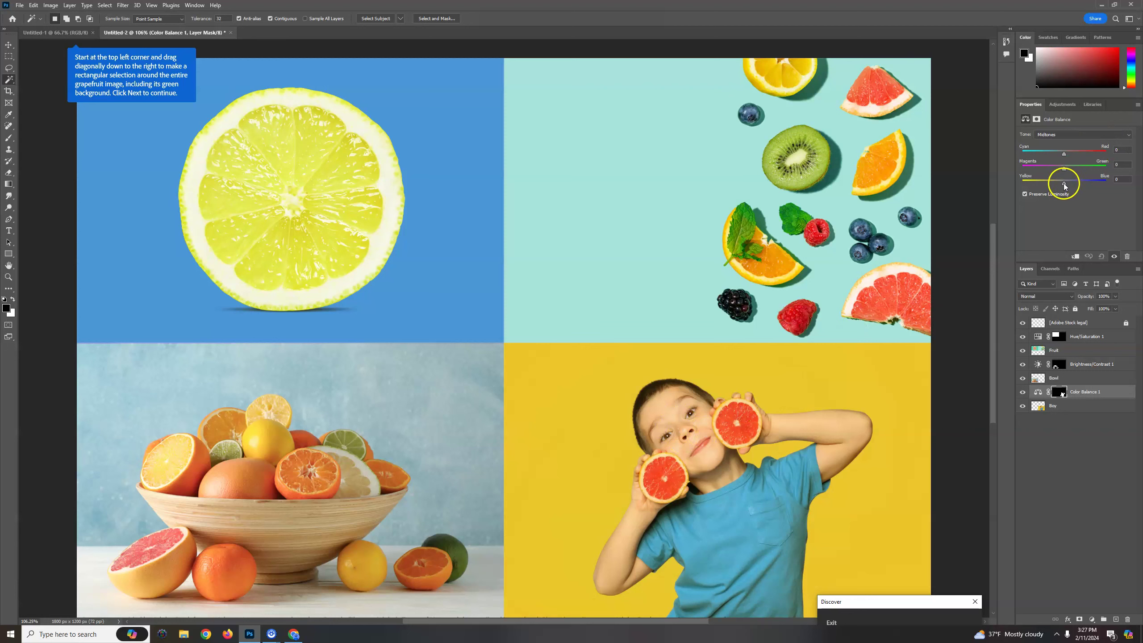
mouse_move(1092, 184)
mouse_down()
mouse_move(1026, 188)
mouse_move(1074, 182)
mouse_up()
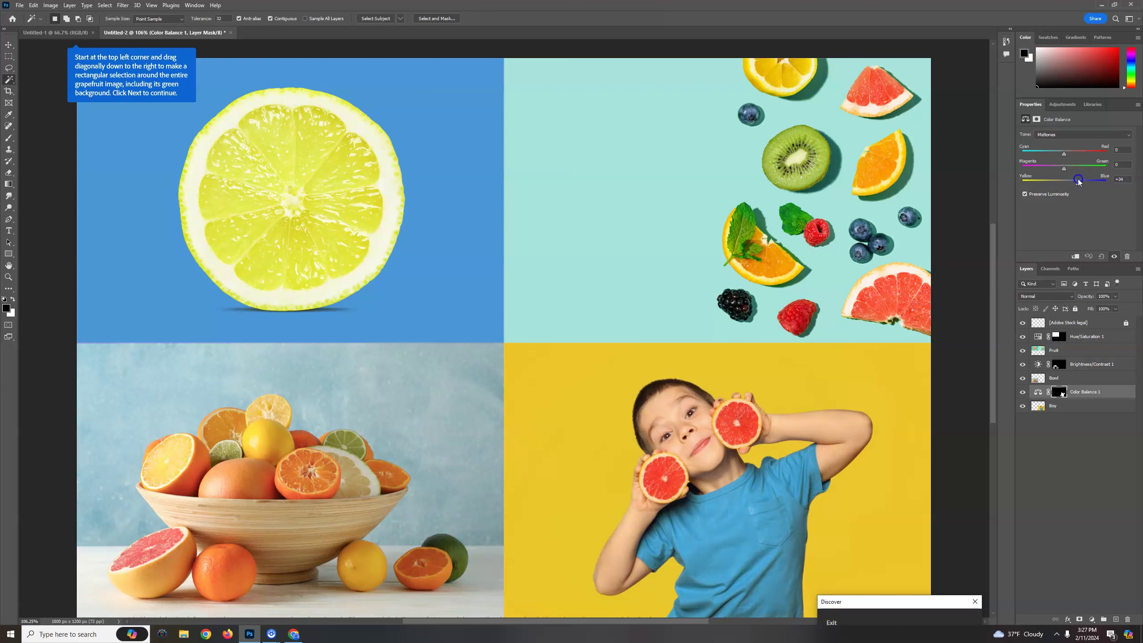
- Compare the child with and without the Color Balance adjustment by toggling its visibility, and return to the tutorials on the Home screen
click(1022, 392)
click(1022, 392)
click(1022, 392)
click(1022, 392)
click(12, 18)
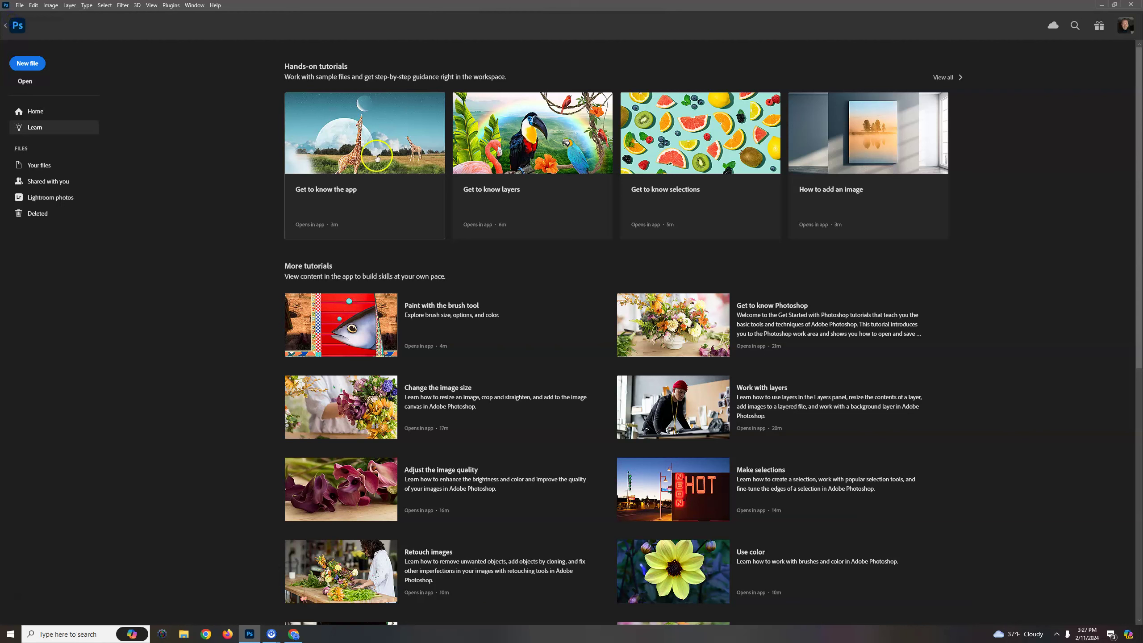